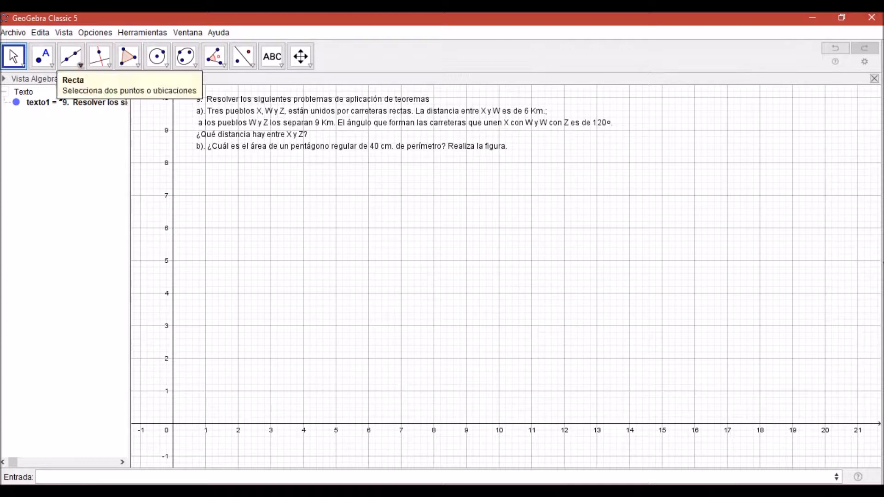
# Draw a segment of given length 6 starting at the point (5, 2).
pyautogui.click(71, 56)
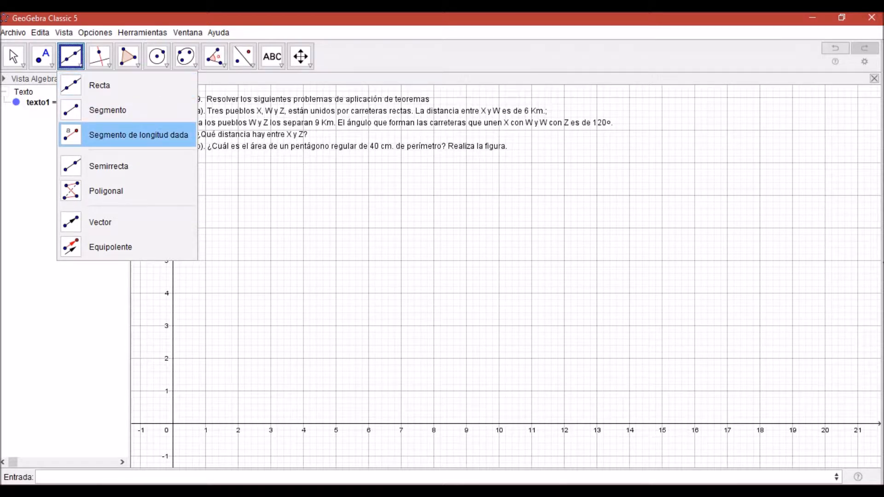
pyautogui.click(138, 134)
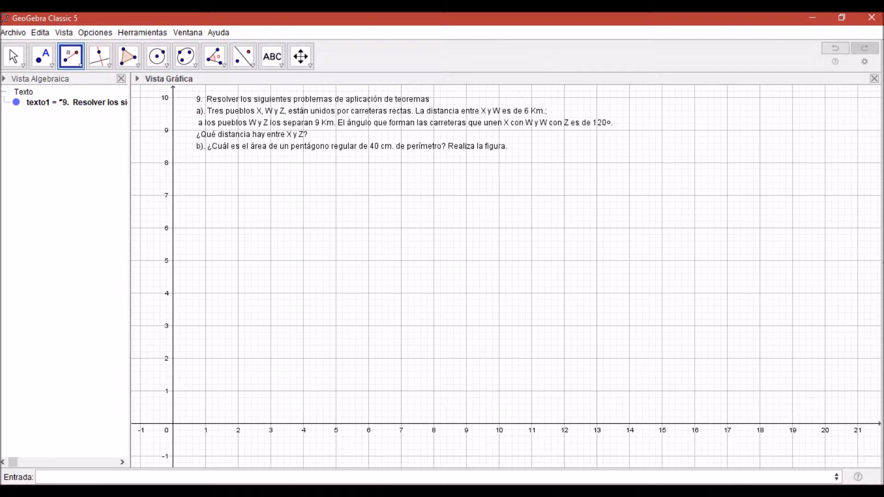
pyautogui.click(336, 359)
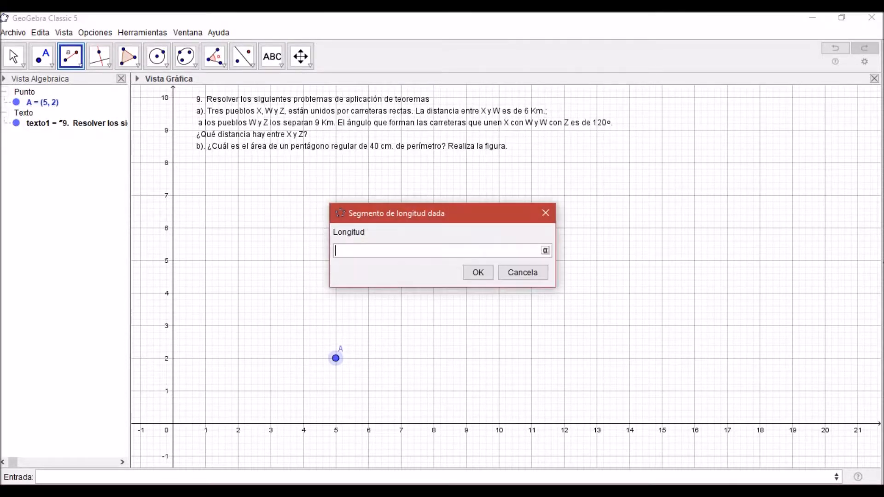
pyautogui.write('6')
pyautogui.press('Return')
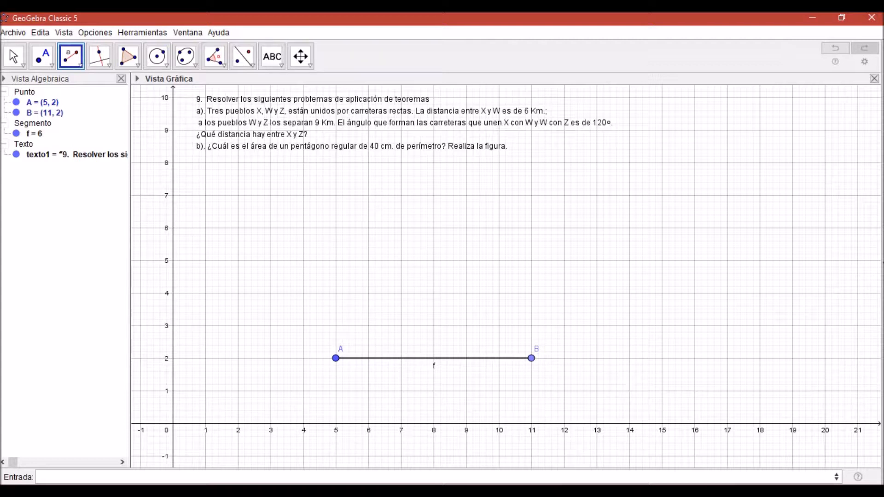
# Give point A, the segment's starting point, the caption X.
pyautogui.click(13, 56)
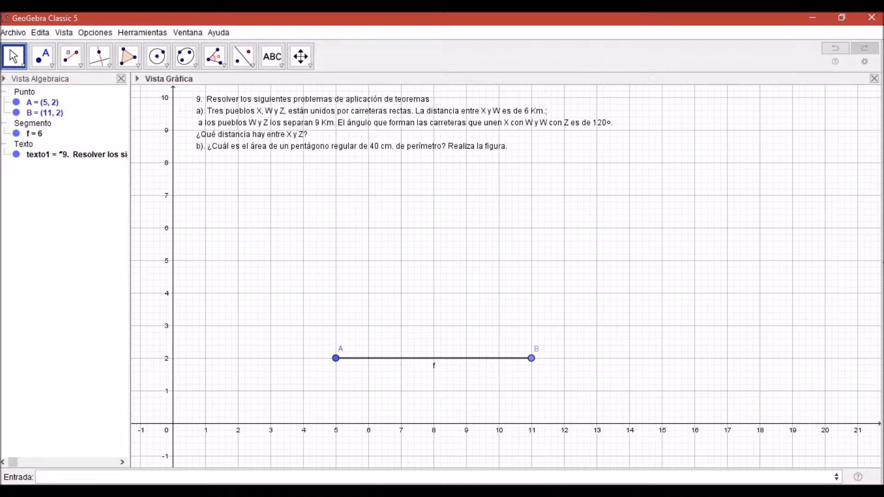
pyautogui.click(336, 358)
pyautogui.rightClick(336, 358)
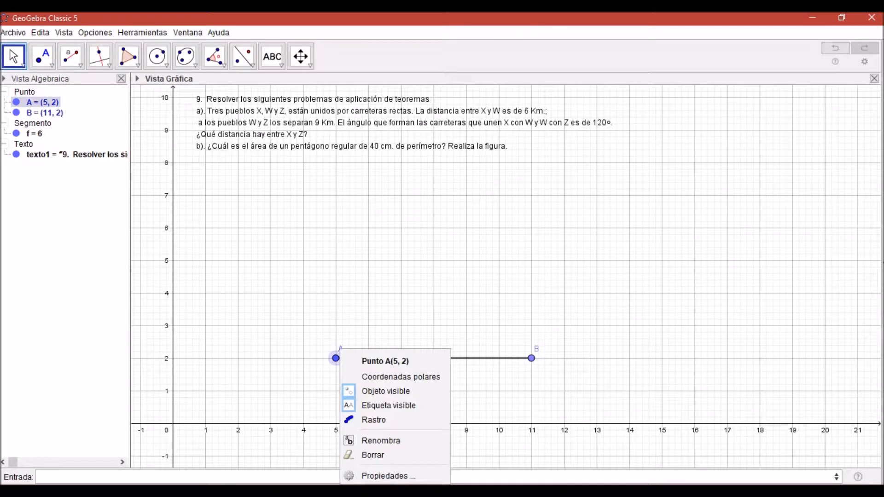
pyautogui.click(385, 475)
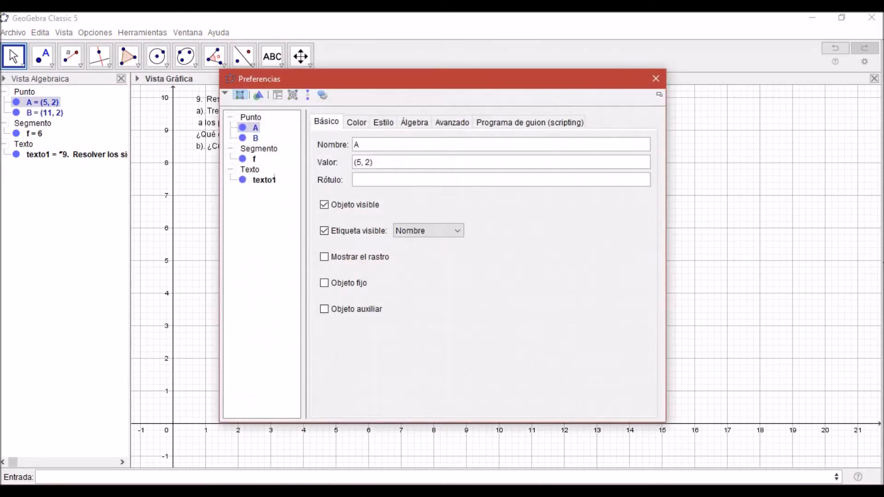
pyautogui.click(415, 180)
pyautogui.write('X')
pyautogui.click(656, 78)
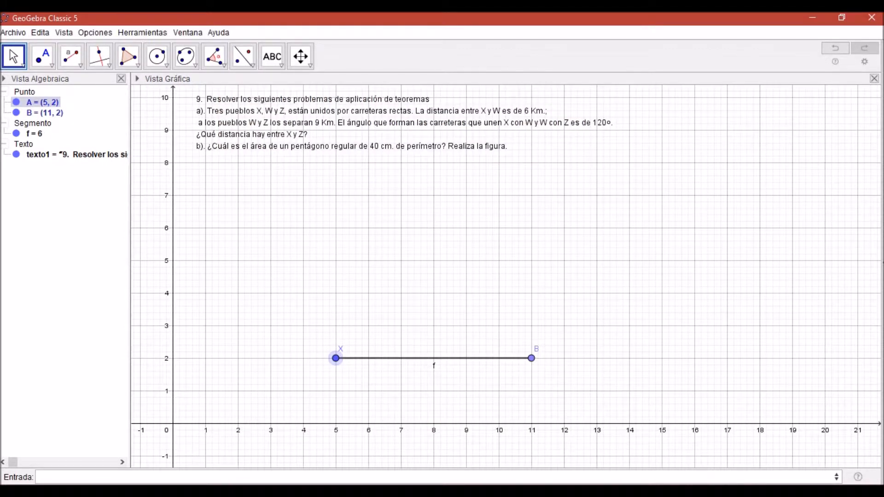
# Give point B, the other end of the 6-unit segment, the caption W.
pyautogui.click(531, 358)
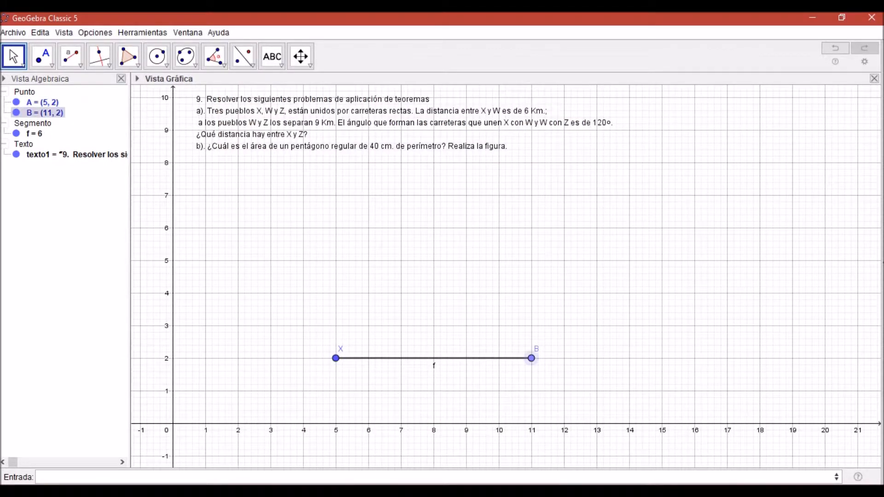
pyautogui.rightClick(532, 358)
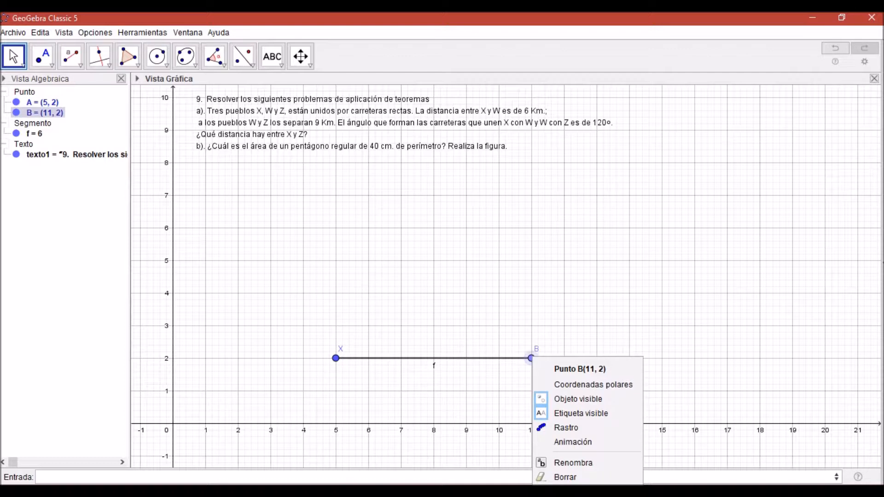
pyautogui.click(573, 496)
pyautogui.click(395, 180)
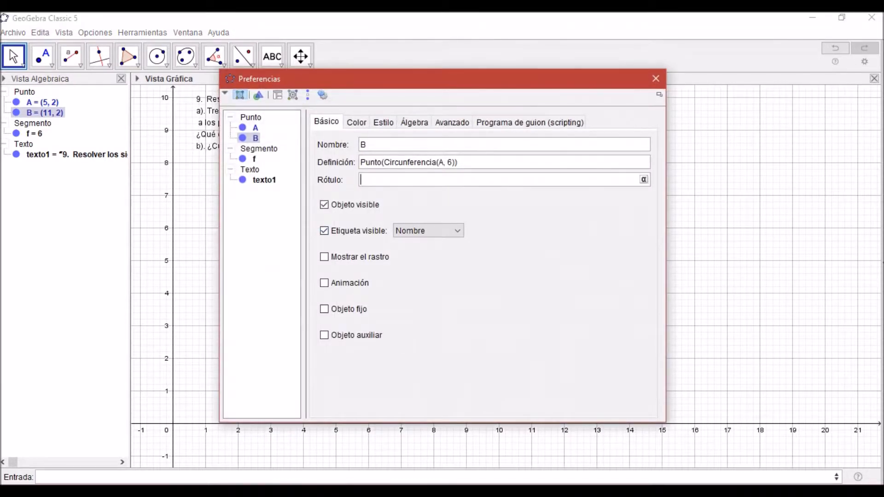
pyautogui.write('W')
pyautogui.click(656, 78)
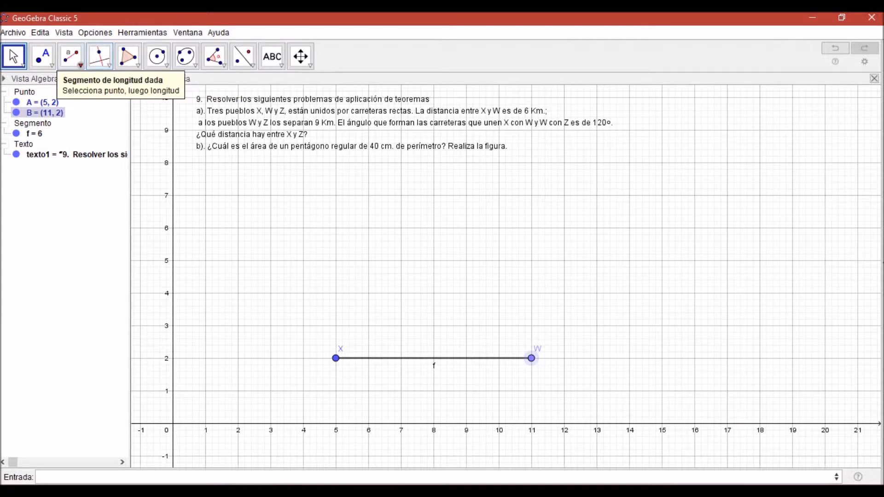
# Draw a segment of given length 9 starting at point W.
pyautogui.click(70, 58)
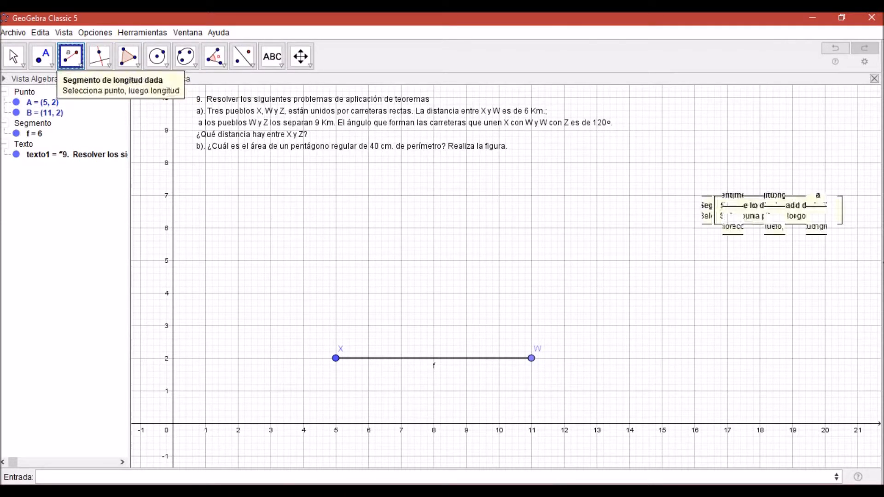
pyautogui.click(71, 57)
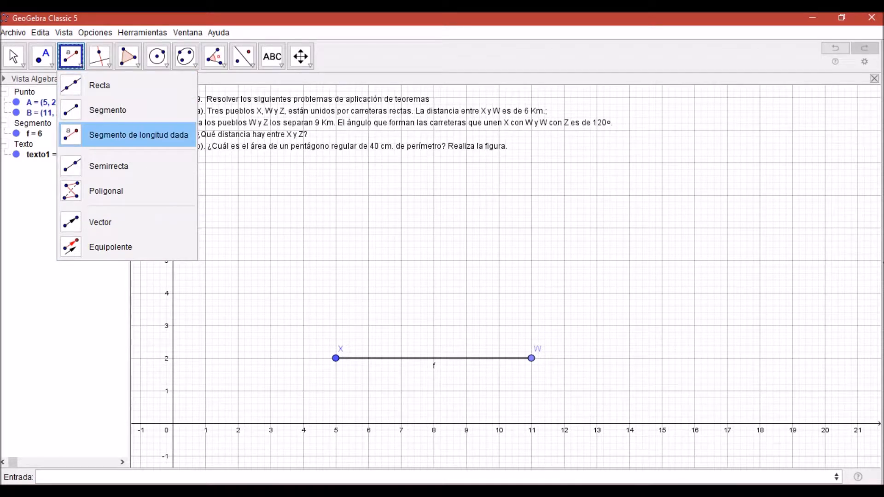
pyautogui.click(139, 135)
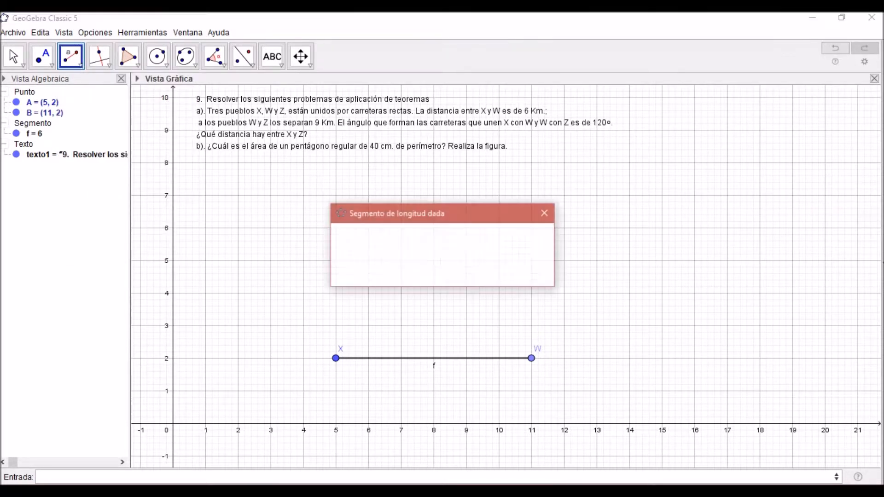
pyautogui.write('9')
pyautogui.press('Return')
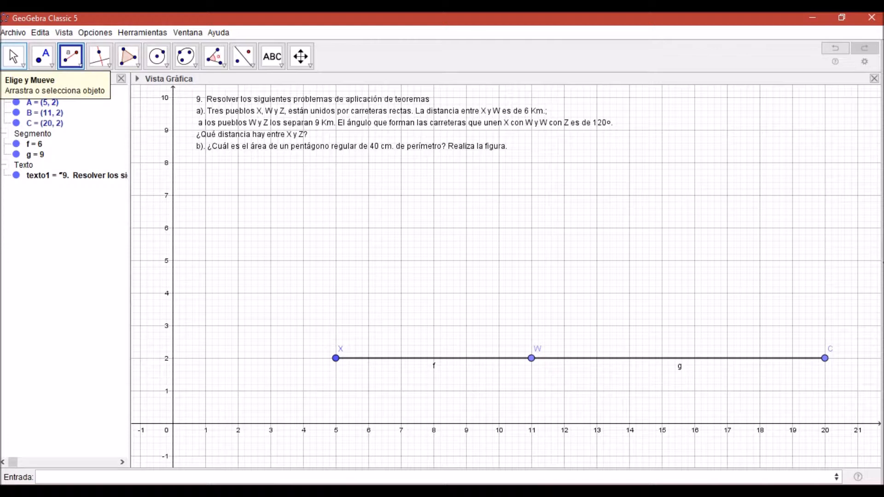
# Swing the free end C of the 9-unit segment upward around W to about (17.77, 7.93).
pyautogui.click(14, 57)
pyautogui.moveTo(395, 230)
pyautogui.mouseDown()
pyautogui.moveTo(314, 251)
pyautogui.moveTo(377, 225)
pyautogui.moveTo(395, 249)
pyautogui.moveTo(429, 235)
pyautogui.moveTo(377, 251)
pyautogui.moveTo(391, 238)
pyautogui.mouseUp()
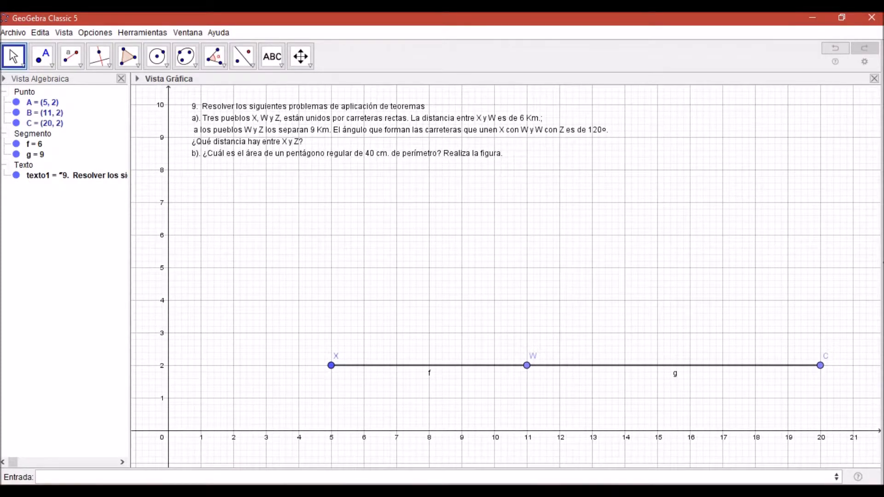
pyautogui.moveTo(820, 365); pyautogui.dragTo(756, 182)
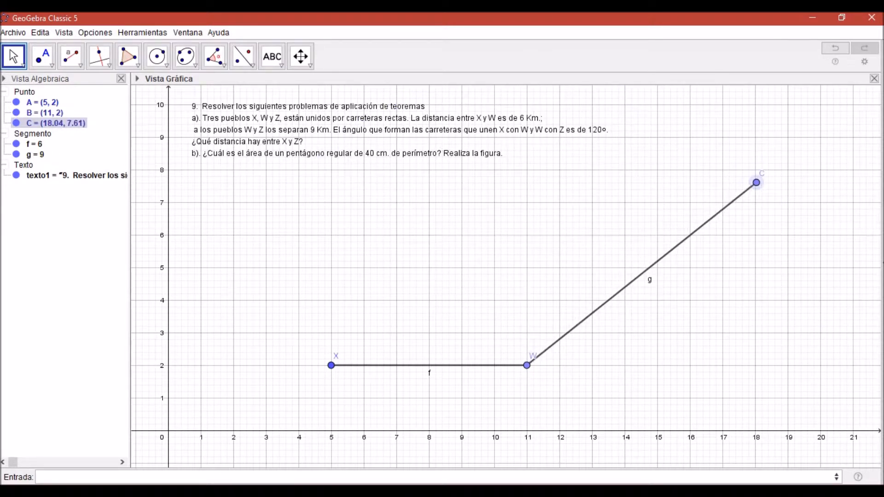
pyautogui.moveTo(756, 182)
pyautogui.mouseDown()
pyautogui.moveTo(807, 280)
pyautogui.moveTo(747, 171)
pyautogui.mouseUp()
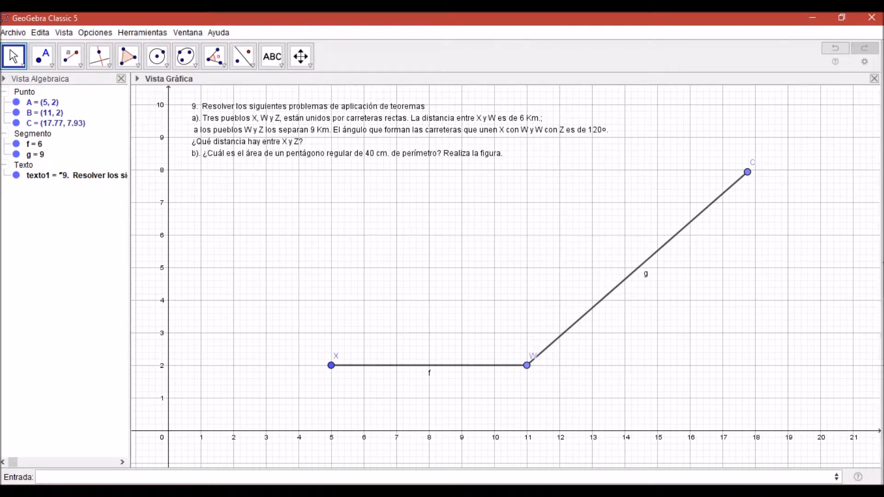
# Give point C, the free end of the 9-unit segment, the caption Z.
pyautogui.click(747, 172)
pyautogui.rightClick(749, 165)
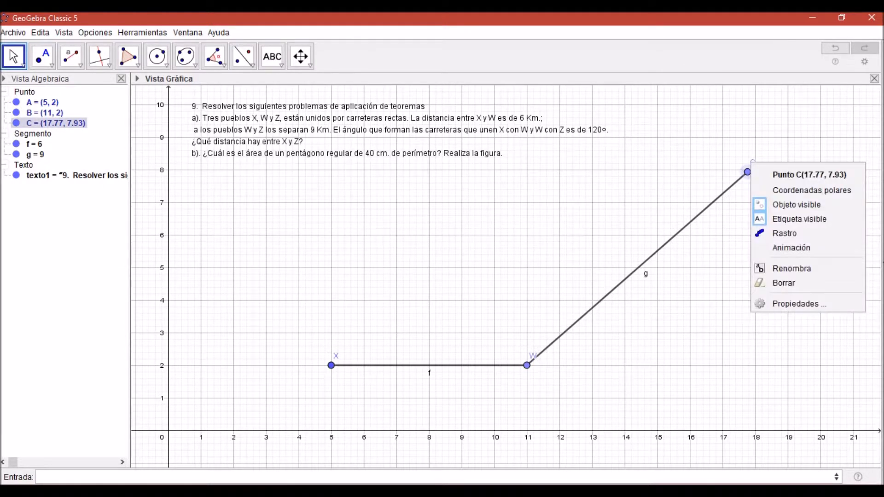
pyautogui.click(790, 303)
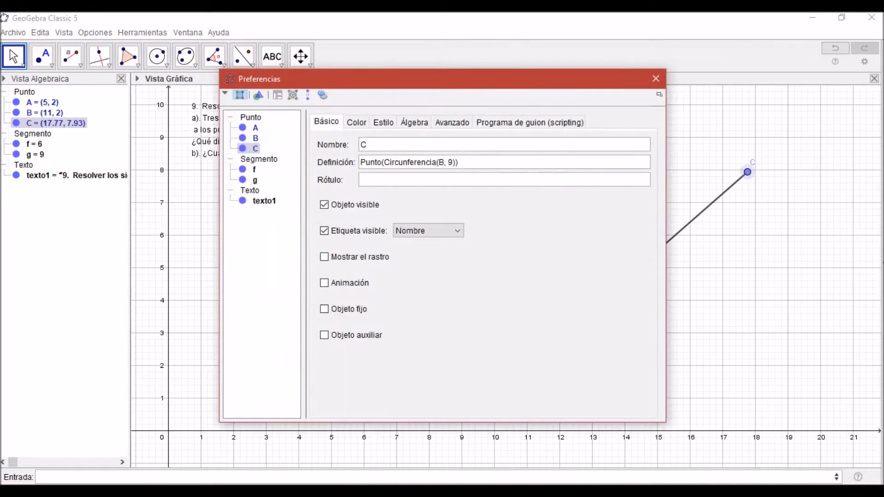
pyautogui.click(364, 180)
pyautogui.write('Z')
pyautogui.click(656, 78)
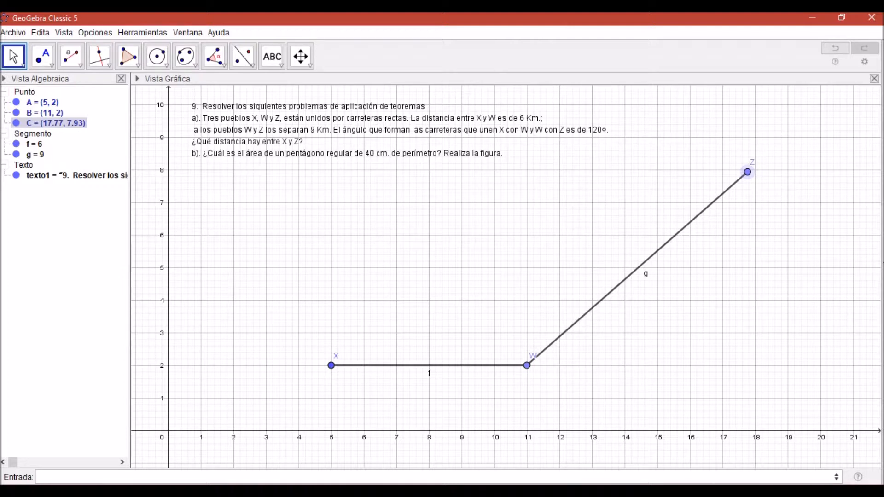
# Construct a clockwise angle of given size 120° from point X with its vertex at W.
pyautogui.click(214, 56)
pyautogui.click(222, 64)
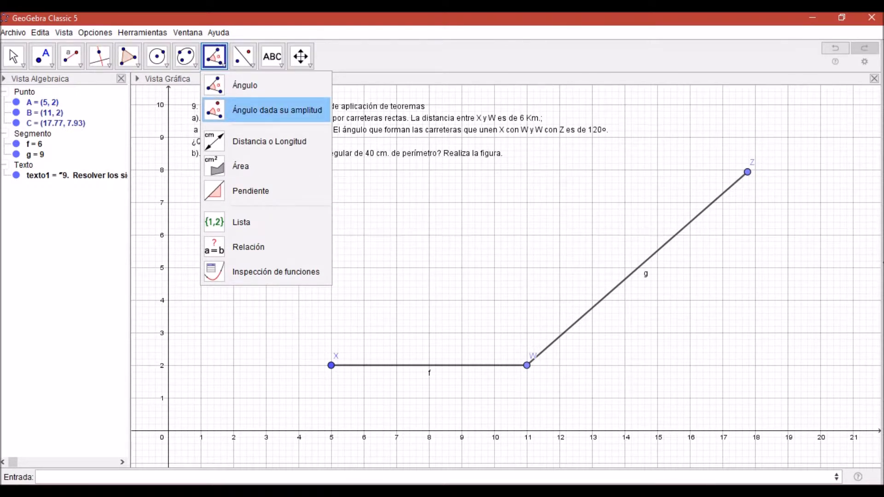
pyautogui.click(267, 110)
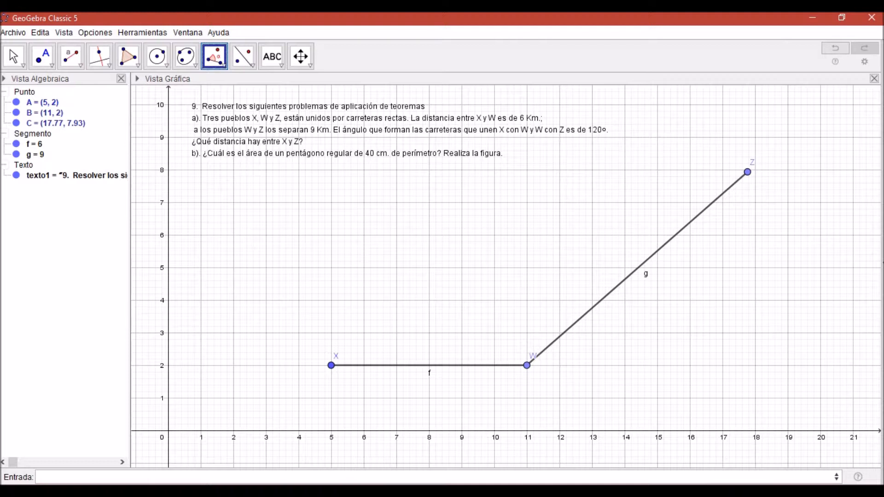
pyautogui.click(331, 366)
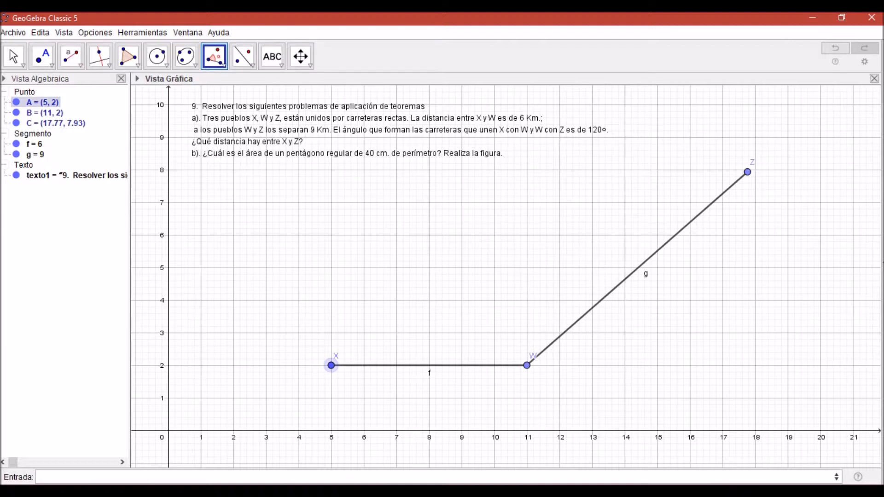
pyautogui.click(527, 365)
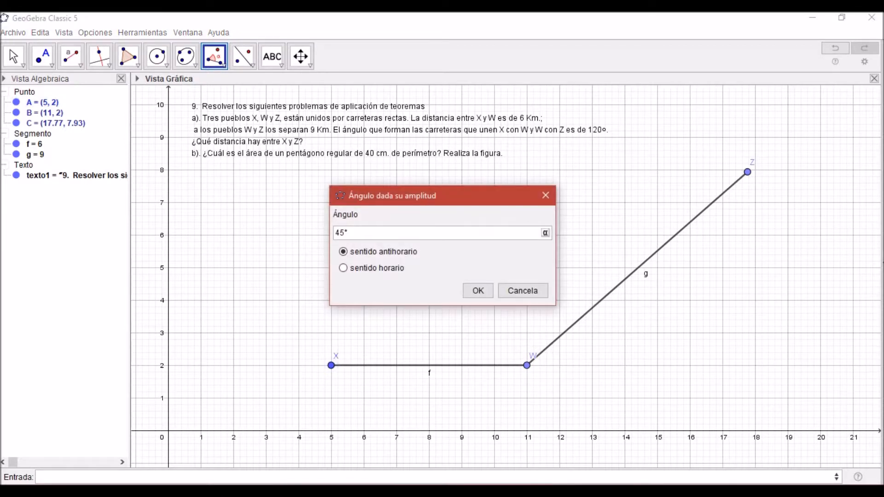
pyautogui.press('BackSpace')
pyautogui.press('BackSpace')
pyautogui.press('BackSpace')
pyautogui.write('120')
pyautogui.click(343, 268)
pyautogui.click(478, 290)
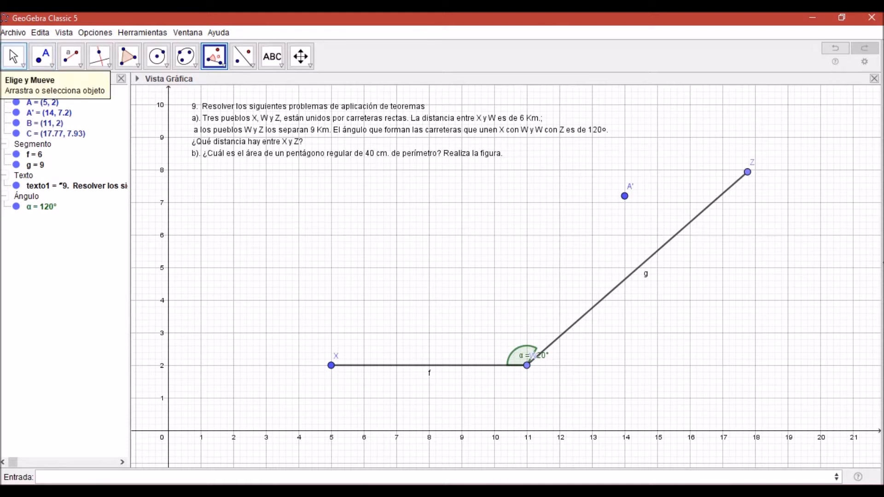
# Move point Z until segment WZ passes through A', and shift the overlapping α and W labels apart.
pyautogui.click(14, 56)
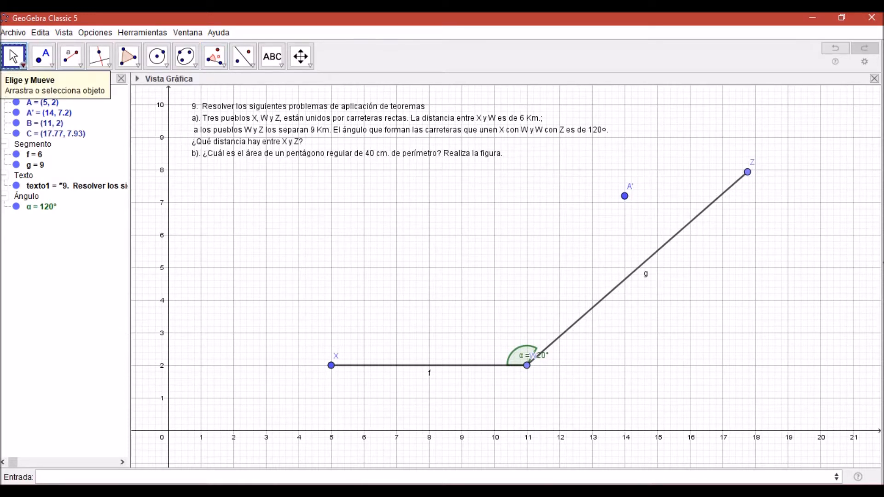
pyautogui.moveTo(747, 172); pyautogui.dragTo(673, 111)
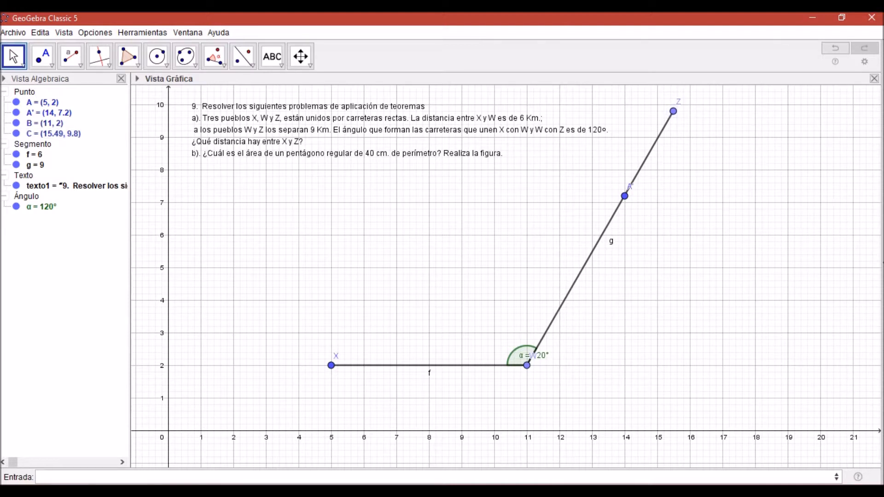
pyautogui.moveTo(540, 356); pyautogui.dragTo(522, 341)
pyautogui.moveTo(533, 356); pyautogui.dragTo(539, 363)
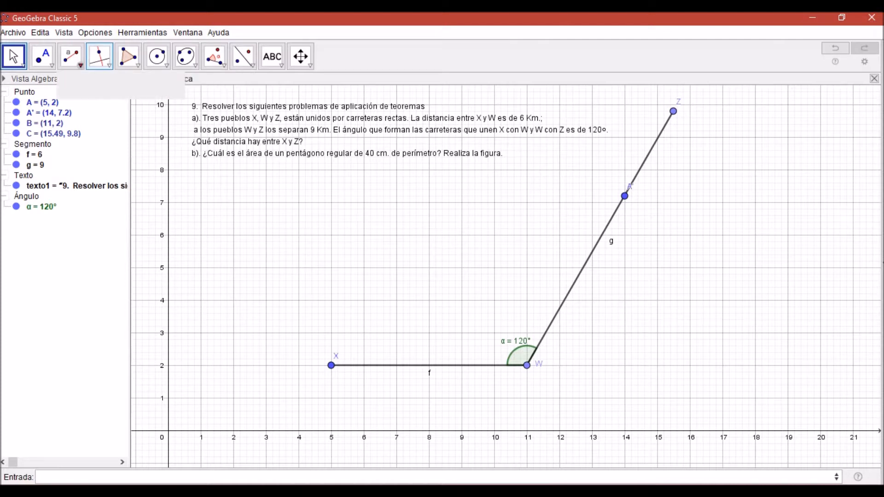
# Draw a segment joining points X and Z to close the triangle.
pyautogui.click(70, 56)
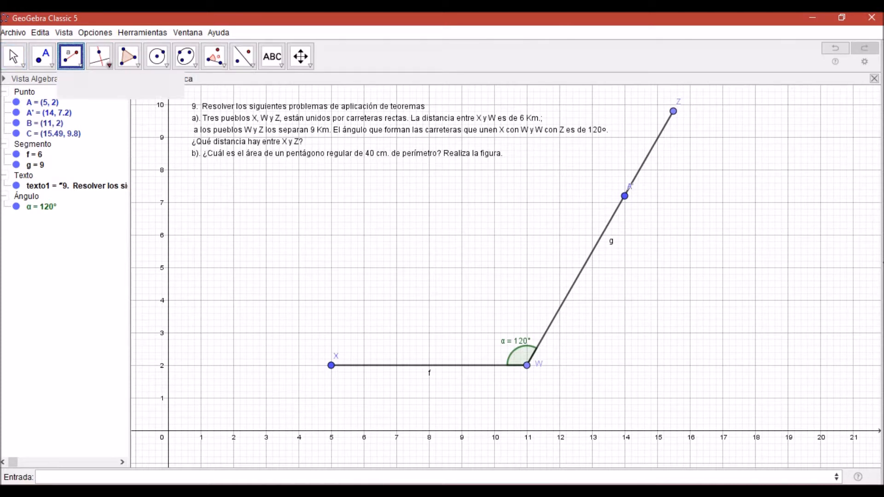
pyautogui.click(71, 57)
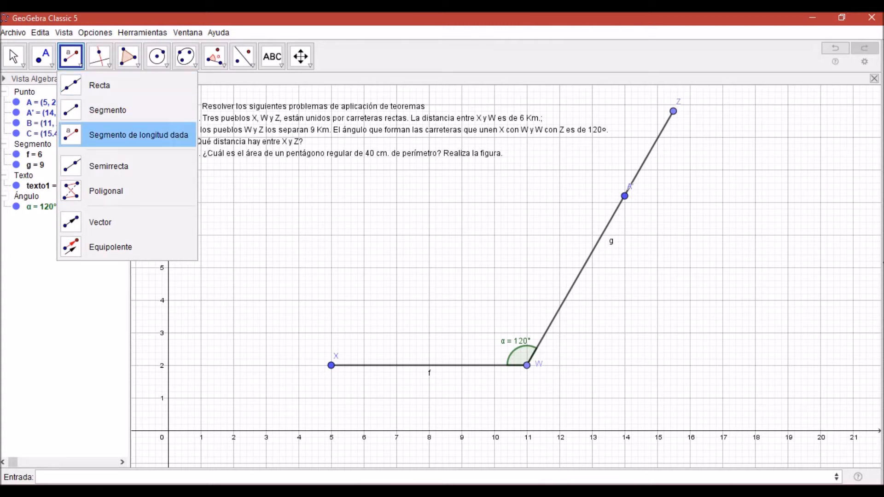
pyautogui.click(107, 110)
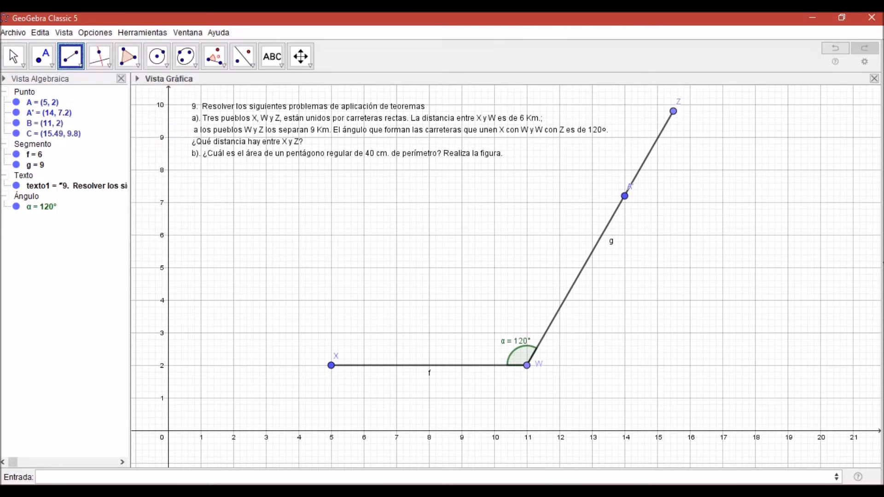
pyautogui.click(331, 365)
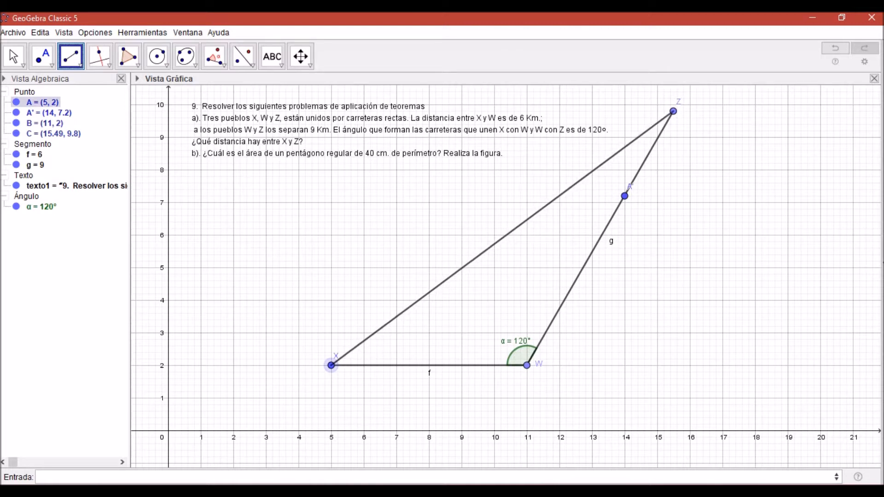
pyautogui.click(673, 111)
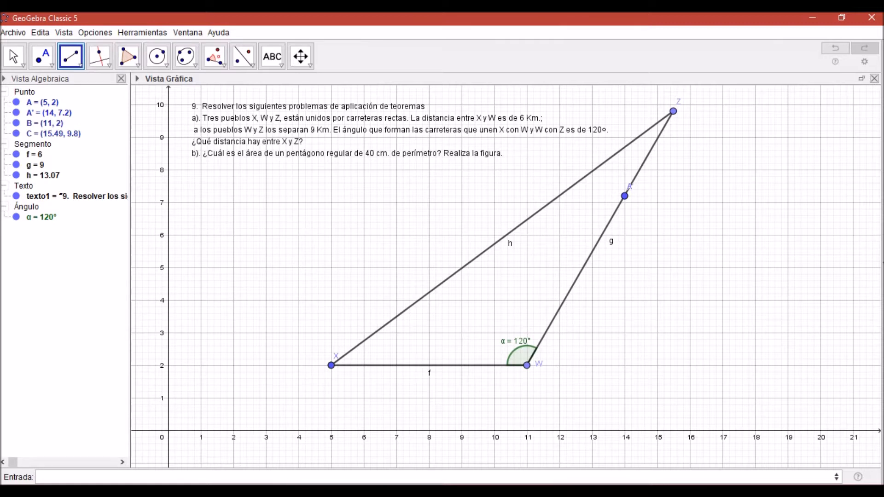
# Activate the Distance or Length tool for measuring the side joining X and Z.
pyautogui.click(214, 56)
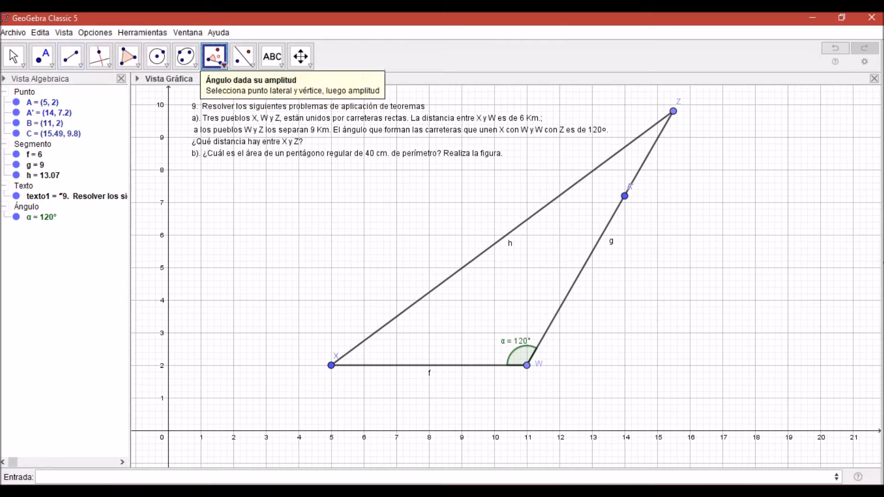
pyautogui.click(214, 56)
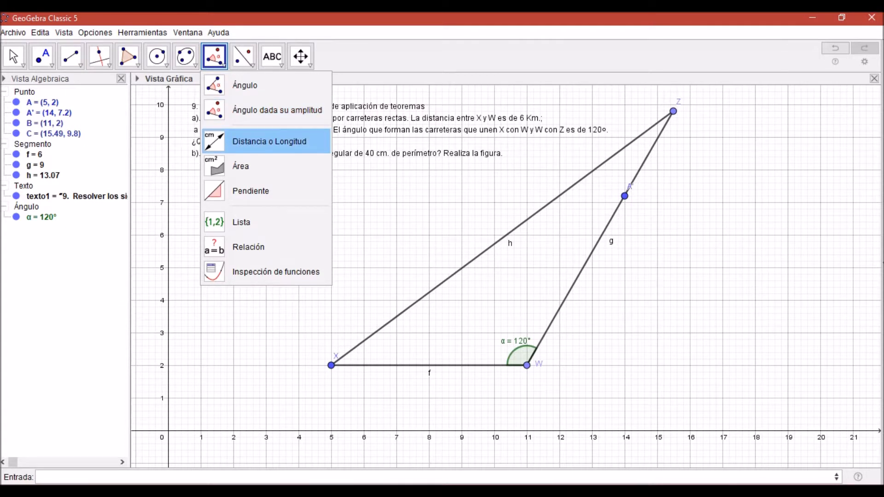
pyautogui.click(269, 141)
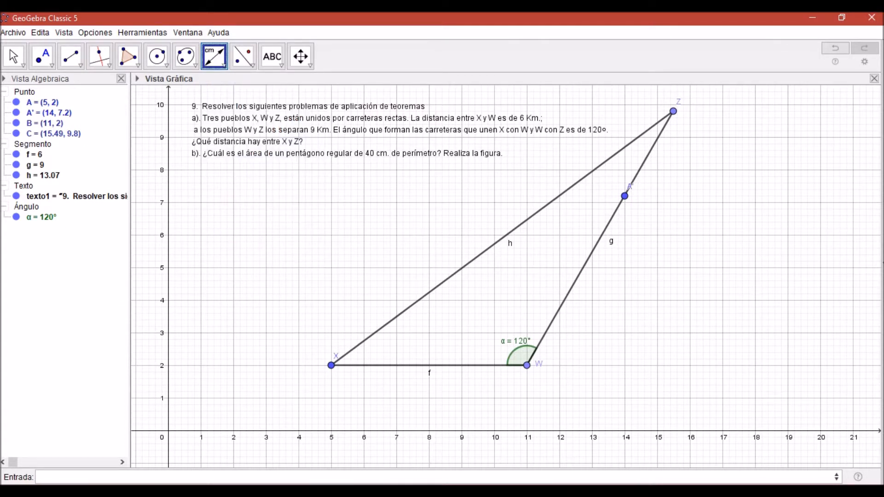
pyautogui.click(331, 365)
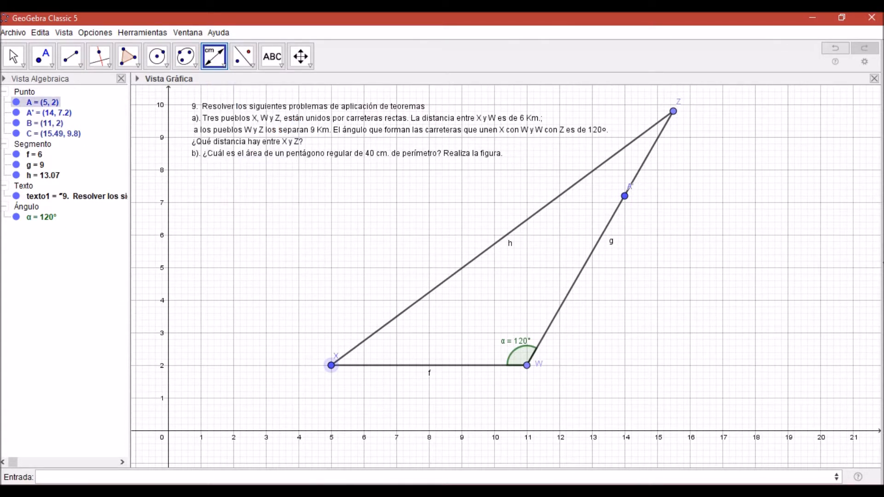
pyautogui.click(339, 359)
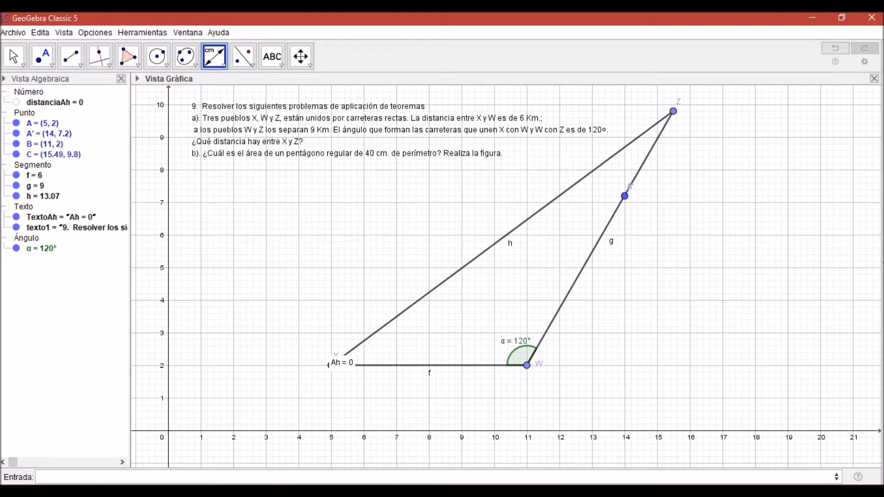
pyautogui.hotkey('ctrl', 'z')
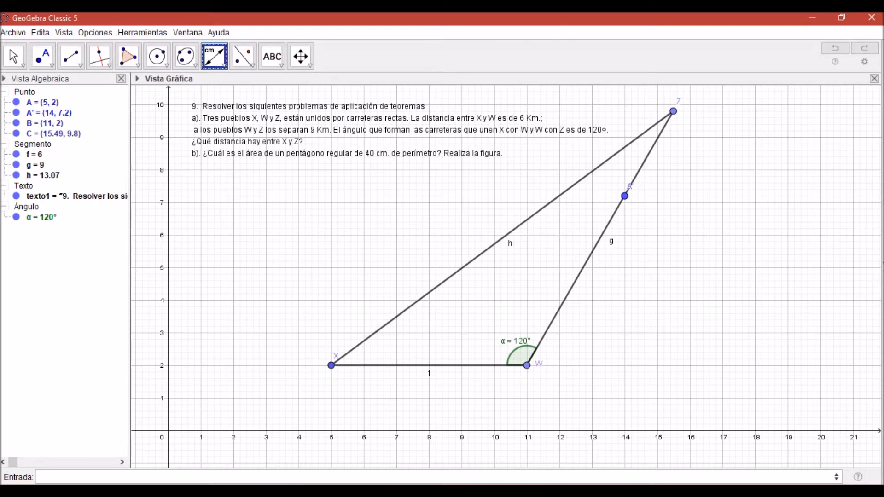
# Label segment XZ with its length and move the label outside the triangle, above the segment.
pyautogui.click(502, 238)
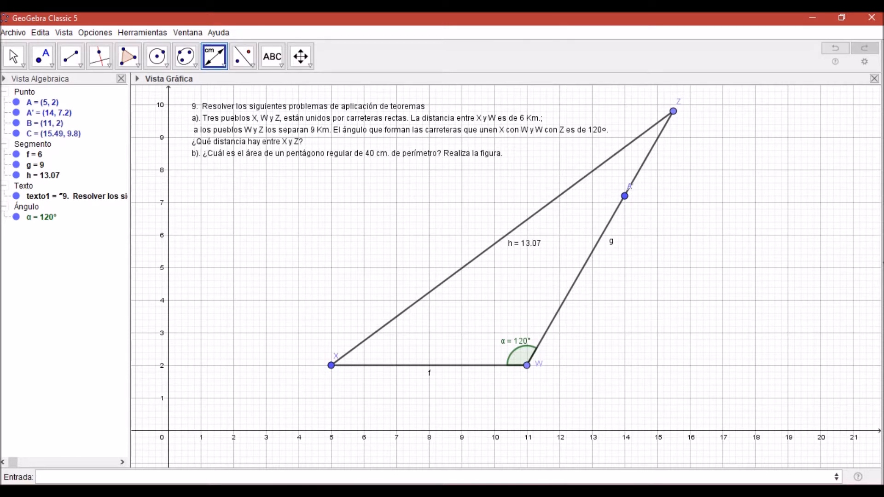
pyautogui.click(13, 56)
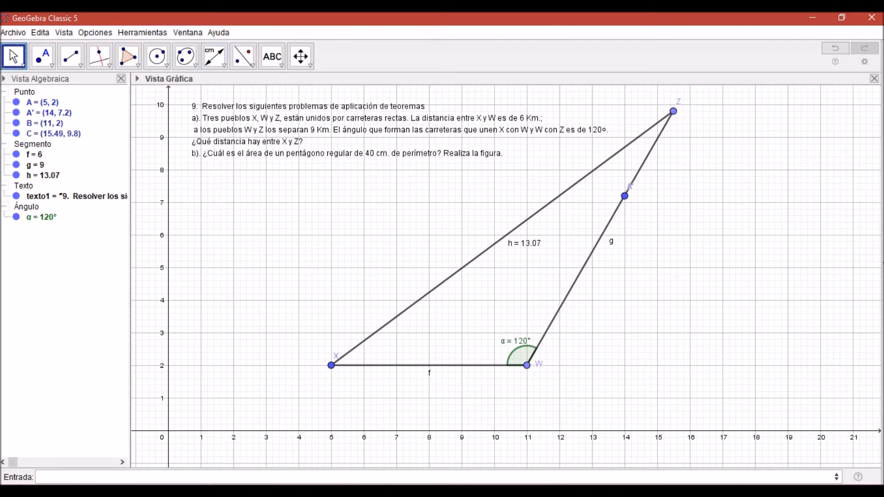
pyautogui.moveTo(524, 243); pyautogui.dragTo(473, 236)
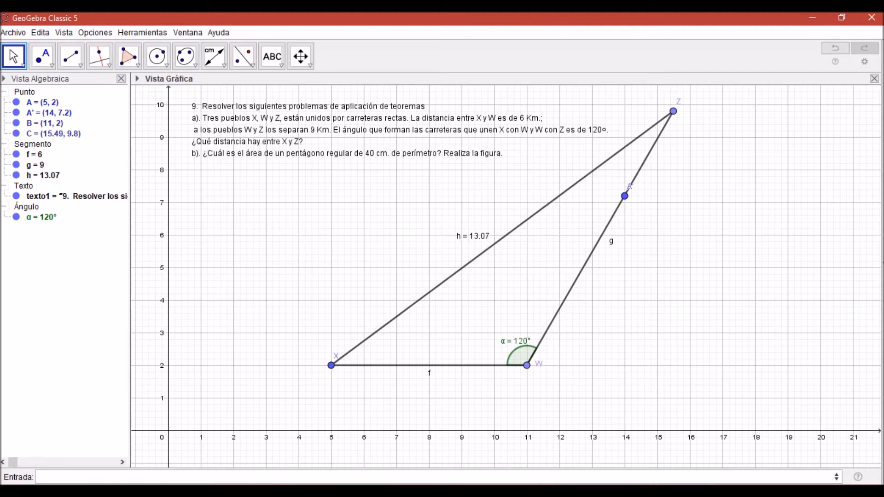
pyautogui.click(128, 56)
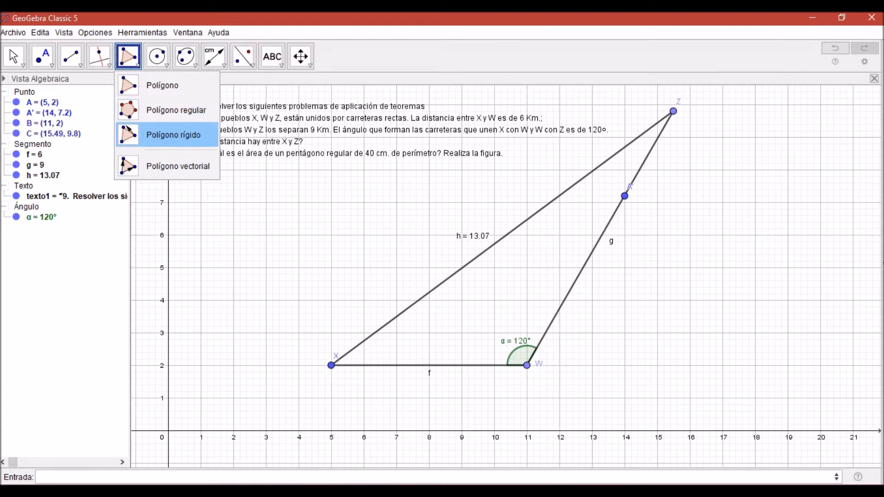
pyautogui.press('Escape')
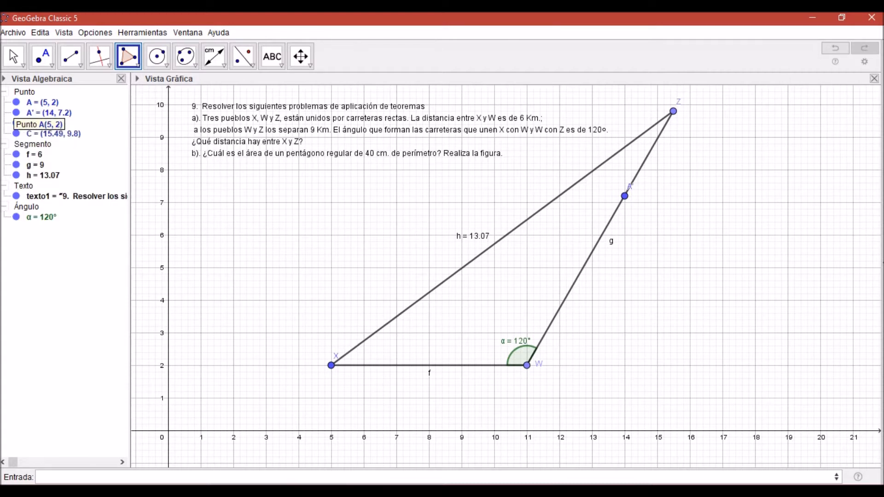
# Hide the triangle's points, its three segments and the 120° angle, keeping only the problem text displayed.
pyautogui.click(16, 103)
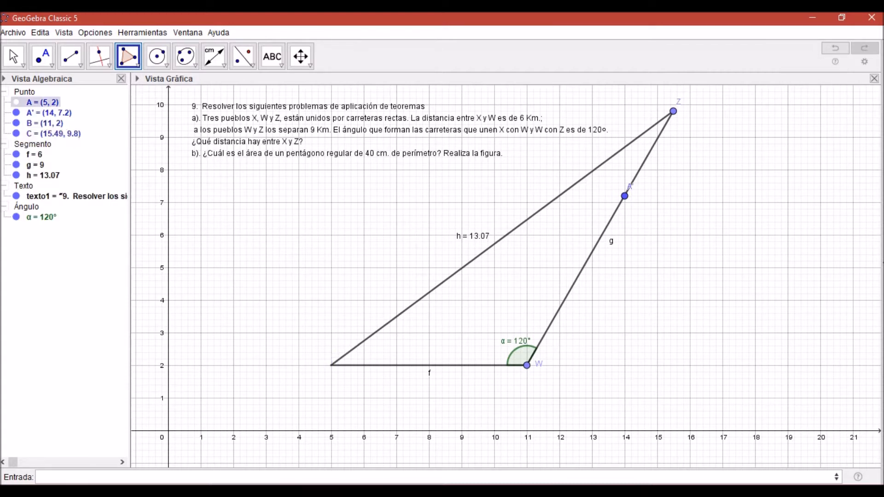
pyautogui.click(16, 113)
pyautogui.click(17, 123)
pyautogui.click(16, 134)
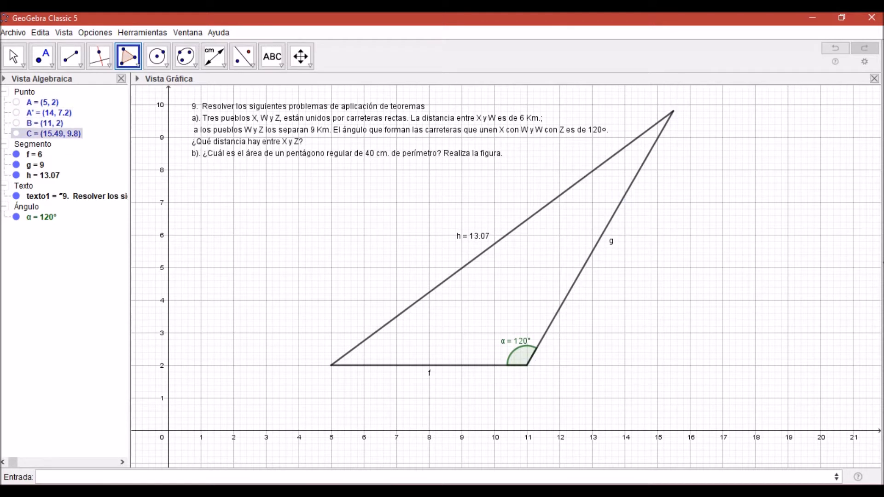
pyautogui.click(16, 154)
pyautogui.click(16, 165)
pyautogui.click(16, 175)
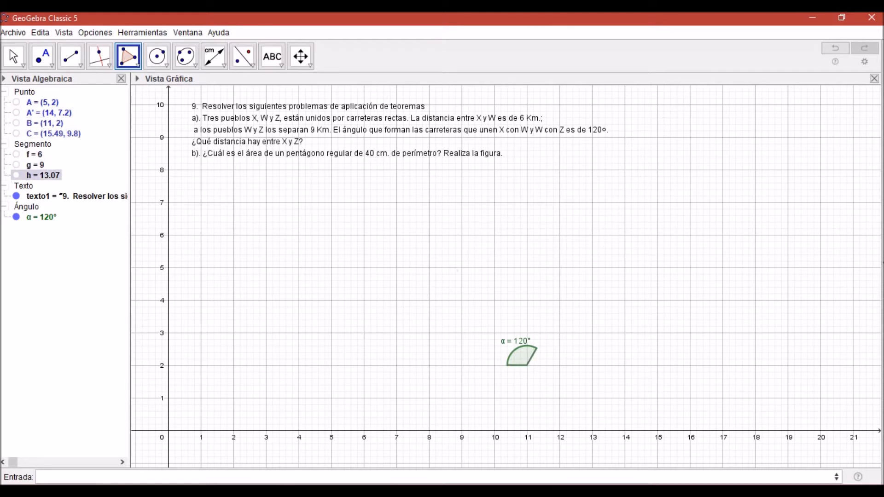
pyautogui.click(16, 196)
pyautogui.click(16, 217)
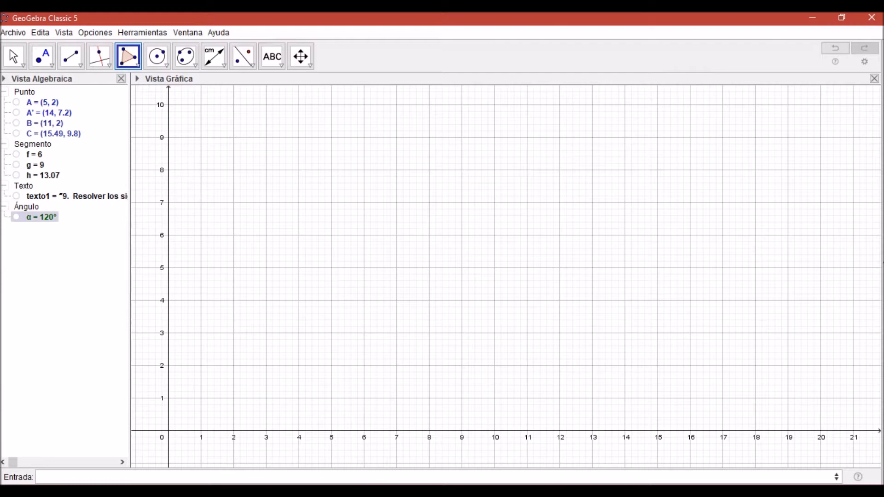
pyautogui.click(16, 197)
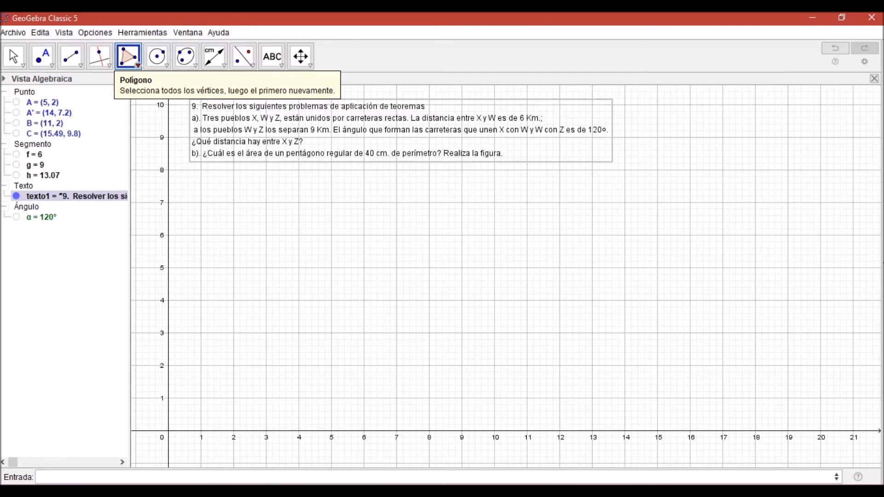
# Construct a regular polygon with 5 vertices on a base from (6, 2) to (14, 2).
pyautogui.click(137, 64)
pyautogui.click(158, 111)
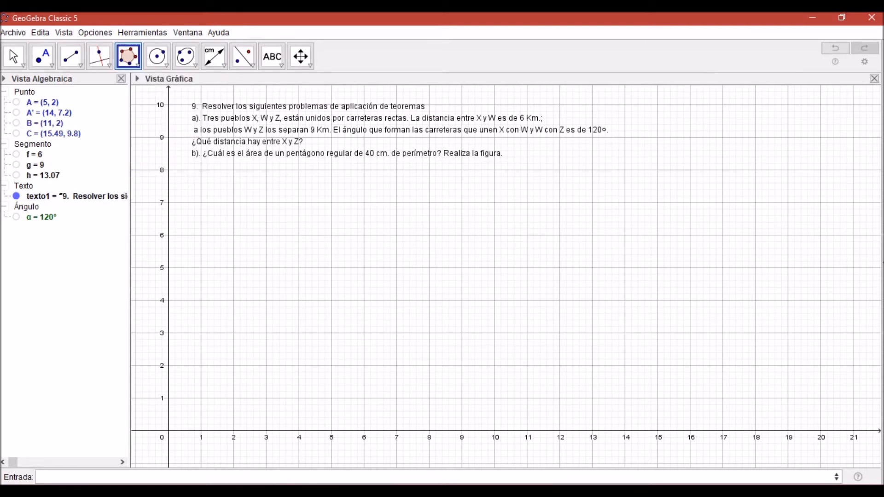
pyautogui.click(364, 366)
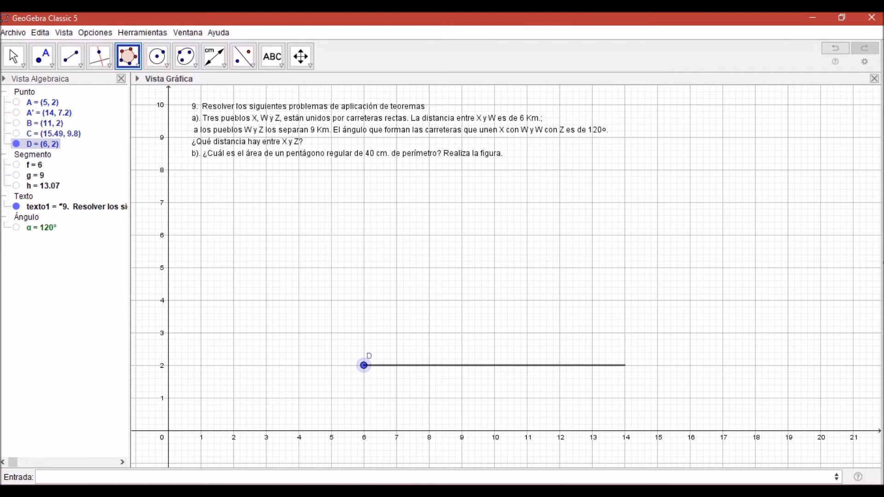
pyautogui.click(624, 365)
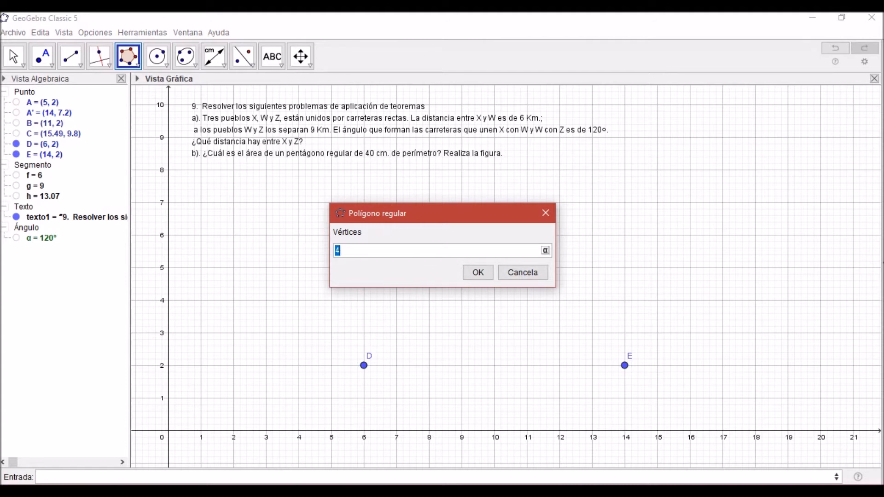
pyautogui.write('5')
pyautogui.click(478, 272)
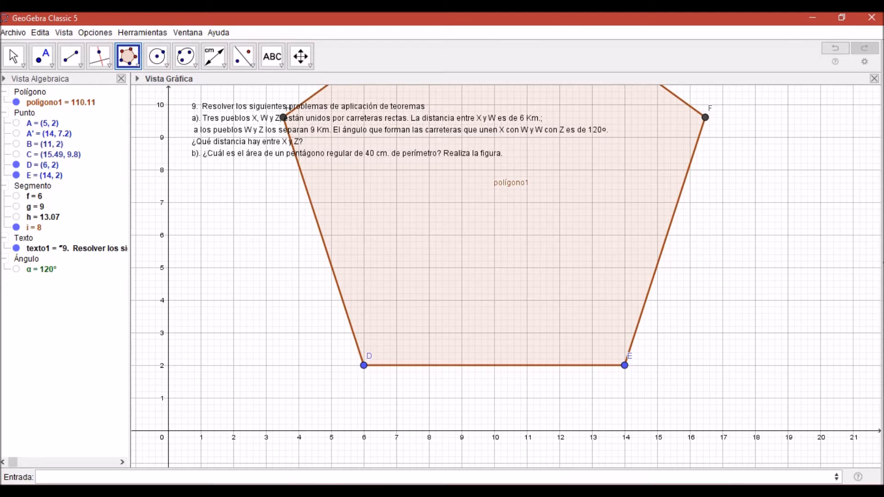
# Move the problem text to the right of the pentagon, and shift the pentagon so its base runs from (4, 2) to (12, 2).
pyautogui.click(13, 56)
pyautogui.moveTo(295, 130); pyautogui.dragTo(794, 331)
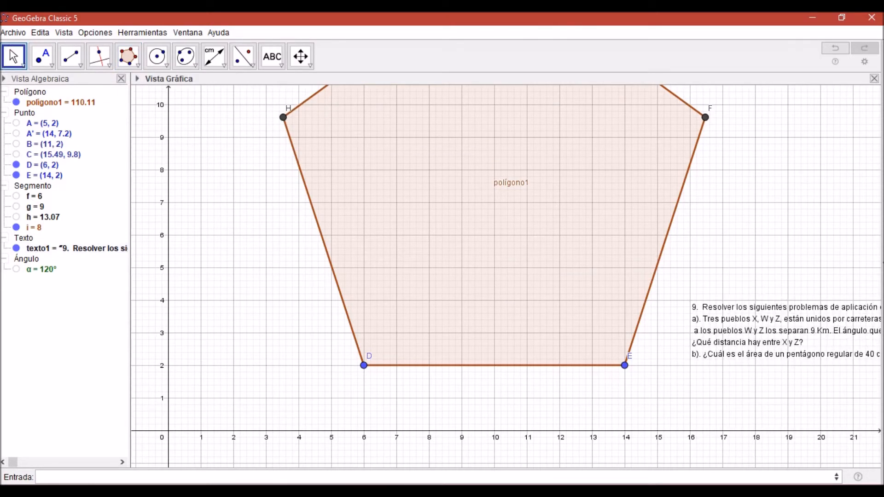
pyautogui.scroll(2, 525, 230)
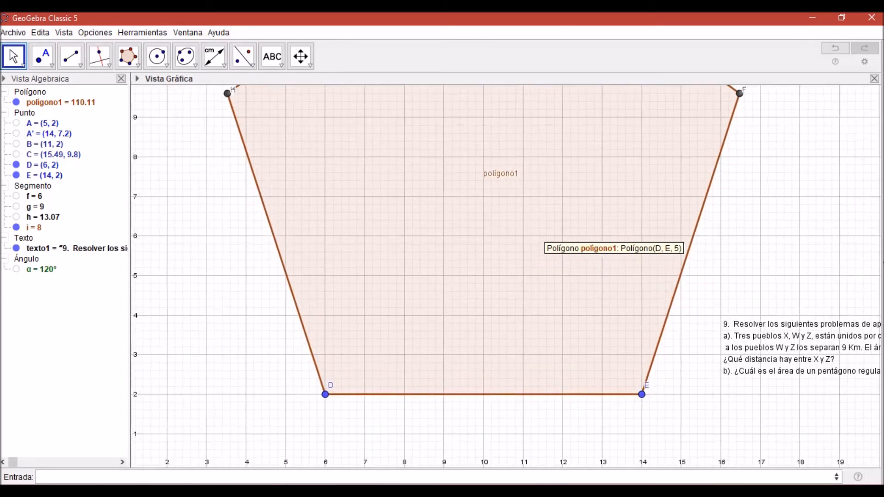
pyautogui.scroll(-5, 542, 228)
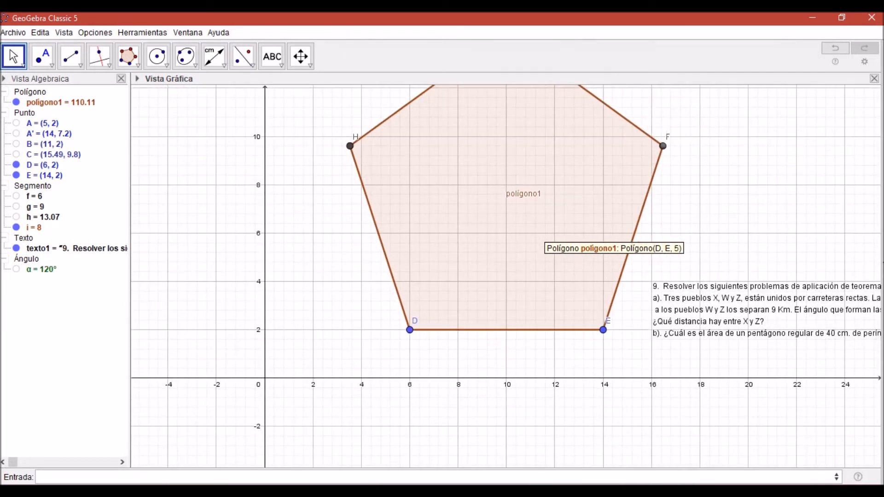
pyautogui.scroll(-1, 542, 226)
pyautogui.moveTo(542, 225); pyautogui.dragTo(505, 226)
pyautogui.moveTo(644, 207); pyautogui.dragTo(503, 289)
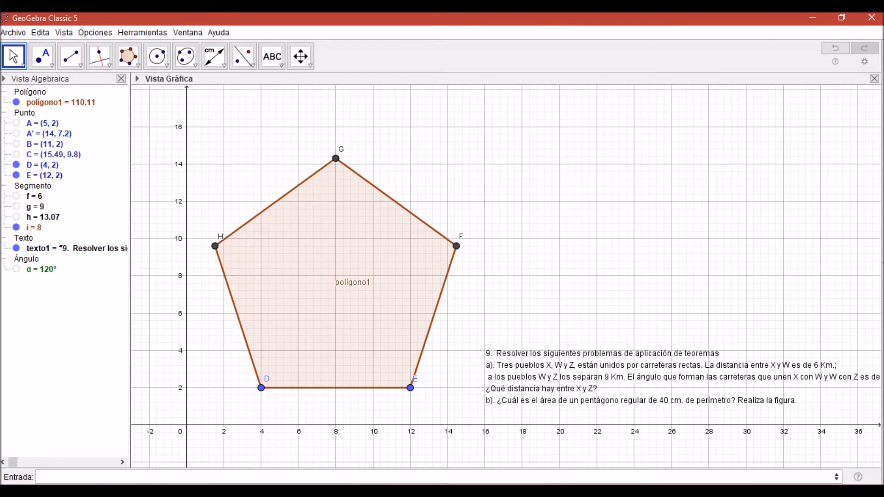
# Label each of the pentagon's five sides with its length using the Distance or Length tool.
pyautogui.click(214, 56)
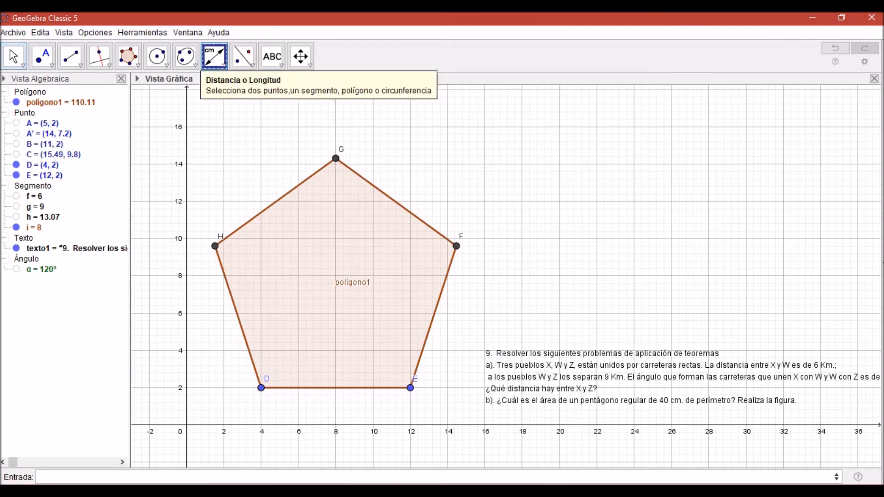
pyautogui.click(214, 56)
pyautogui.click(251, 141)
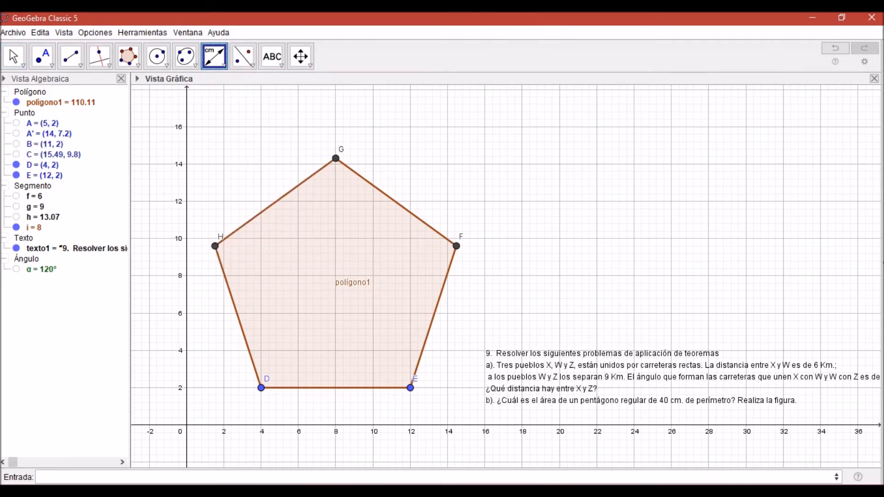
pyautogui.click(276, 202)
pyautogui.click(396, 202)
pyautogui.click(433, 317)
pyautogui.click(336, 388)
pyautogui.click(238, 316)
# Add an area label to the pentagon and reposition it slightly to the left inside the figure.
pyautogui.click(224, 65)
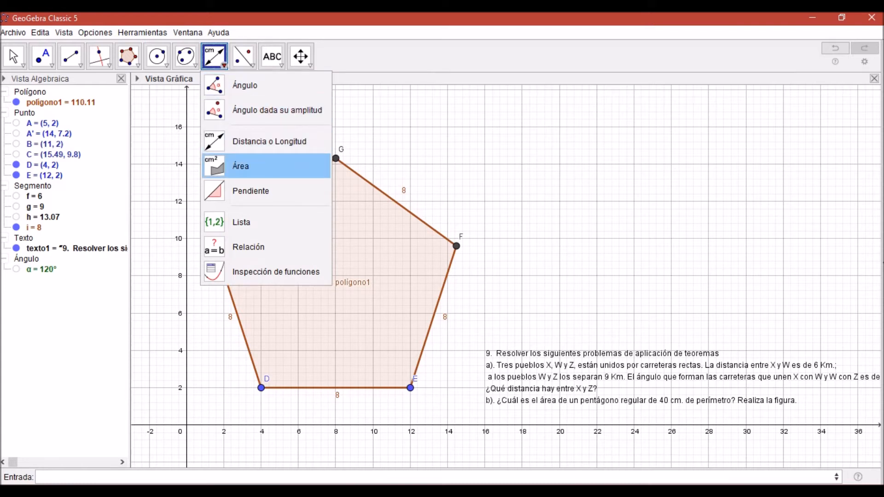
pyautogui.click(258, 166)
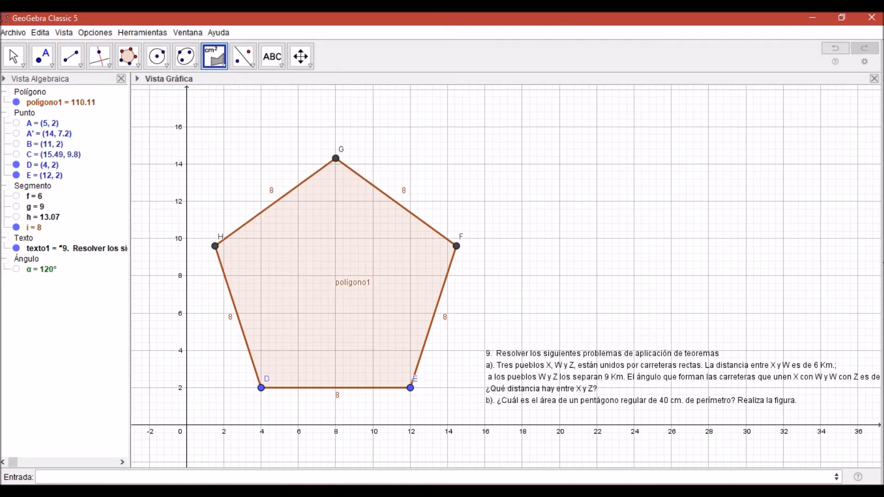
pyautogui.click(326, 266)
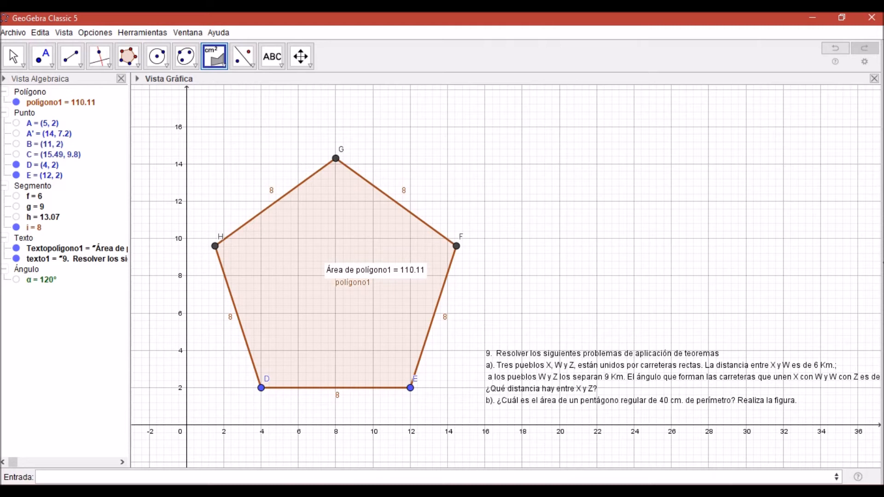
pyautogui.click(14, 57)
pyautogui.moveTo(375, 270); pyautogui.dragTo(331, 267)
pyautogui.press('Escape')
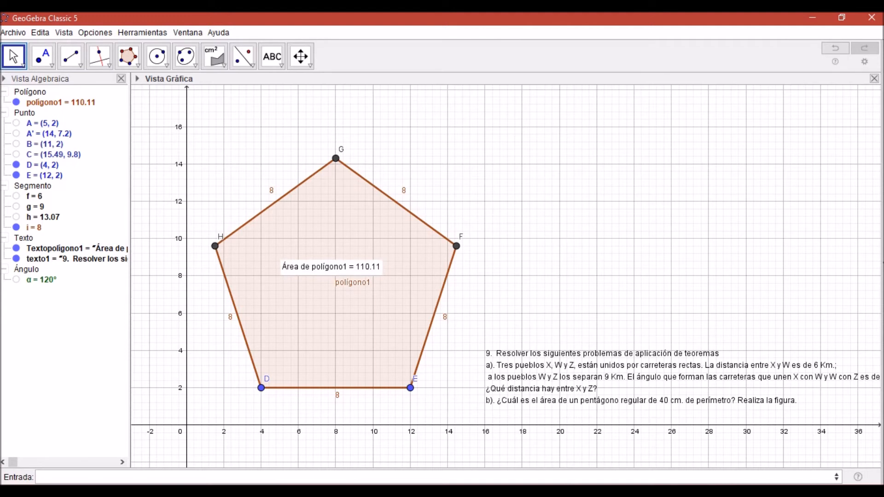